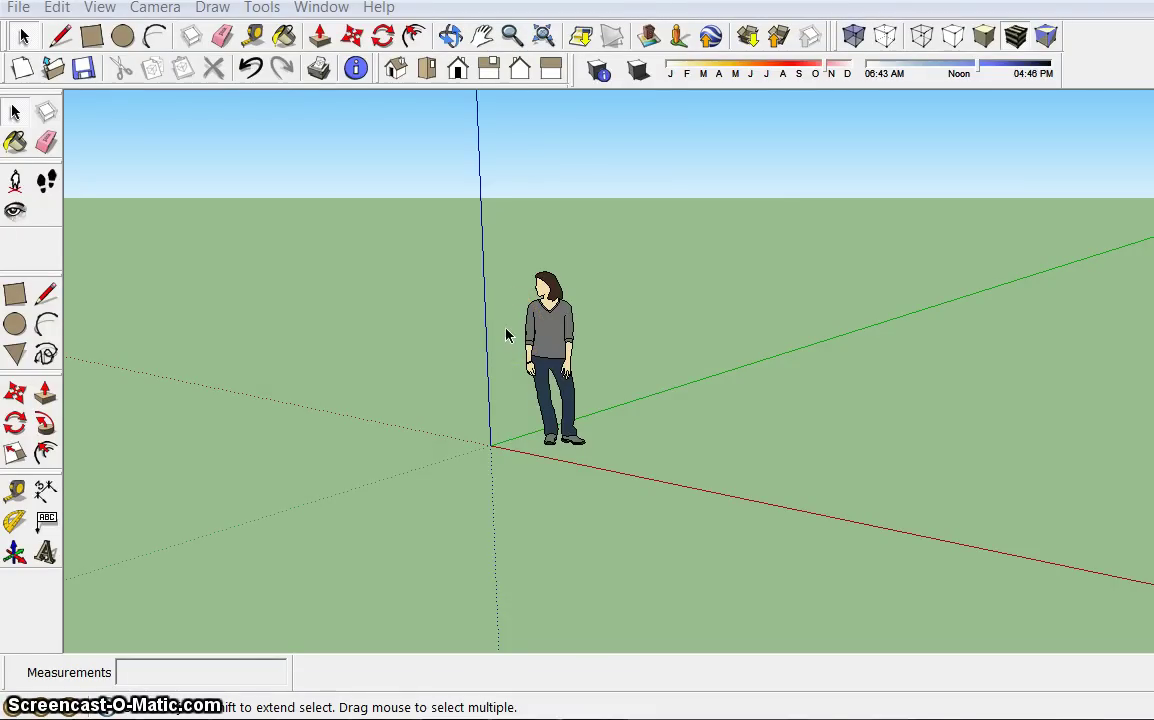
Try a ground rectangle about 17' 2 1/2" by 15' 1 5/8" around the standing figure, and undo it.
{"action": "left_click", "coordinate": [312, 185]}
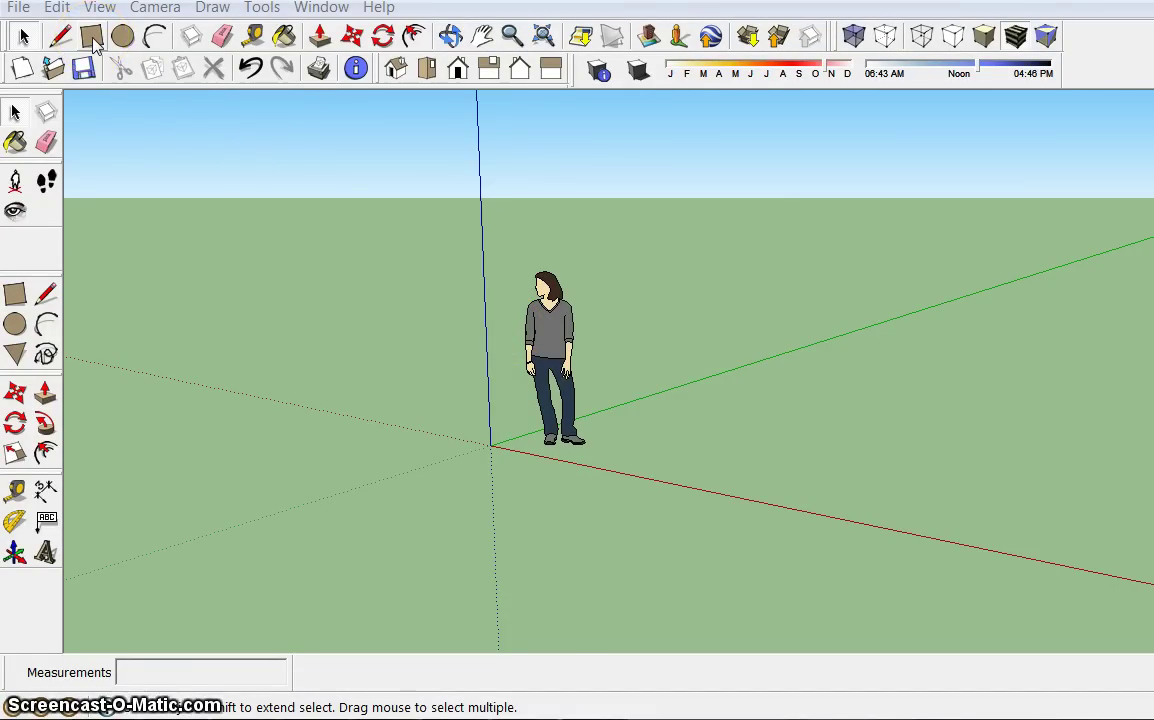
{"action": "left_click", "coordinate": [56, 35]}
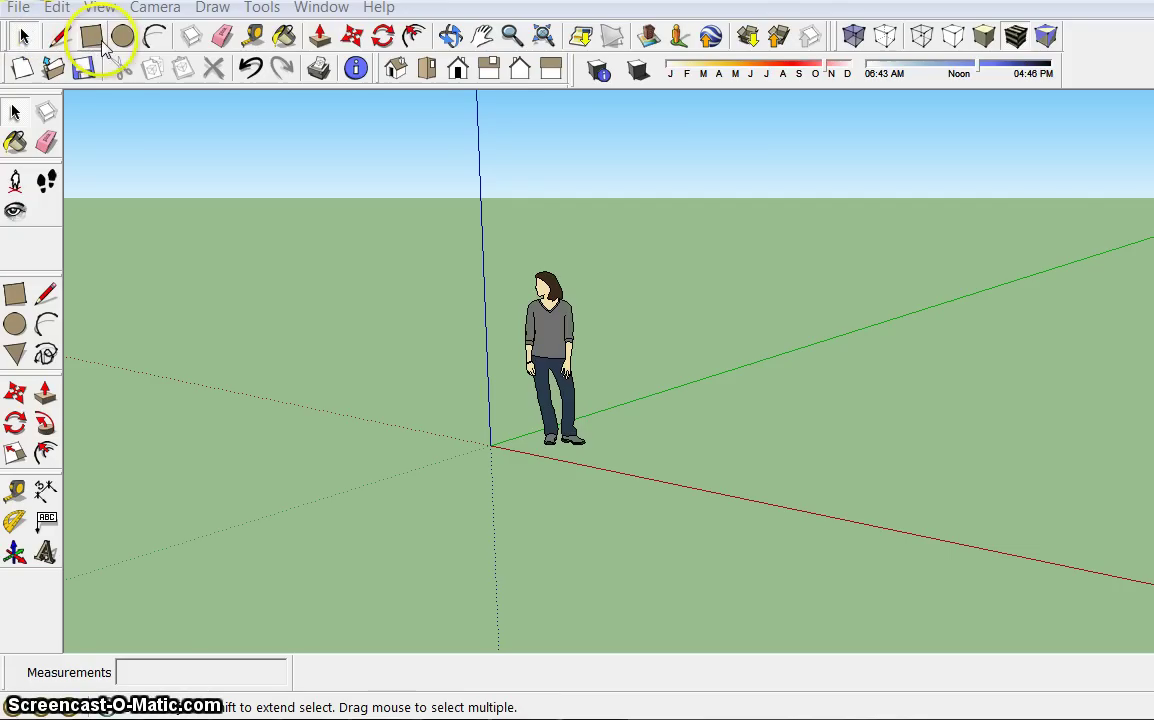
{"action": "left_click", "coordinate": [95, 37]}
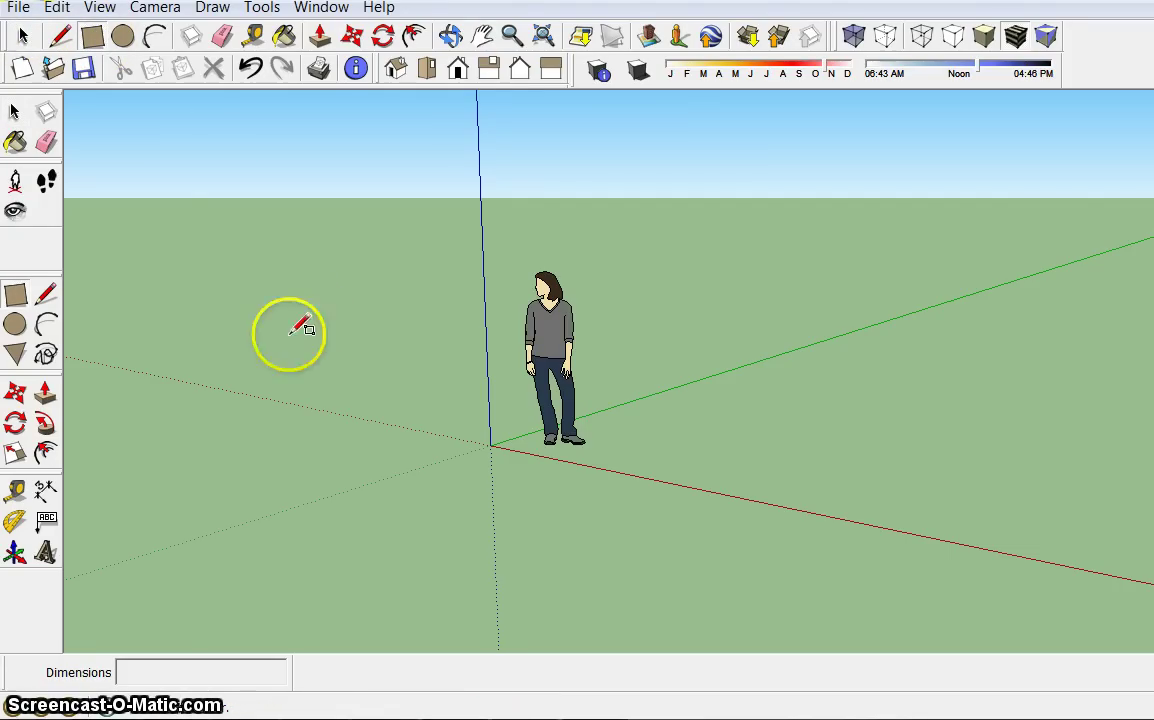
{"action": "left_click", "coordinate": [220, 418]}
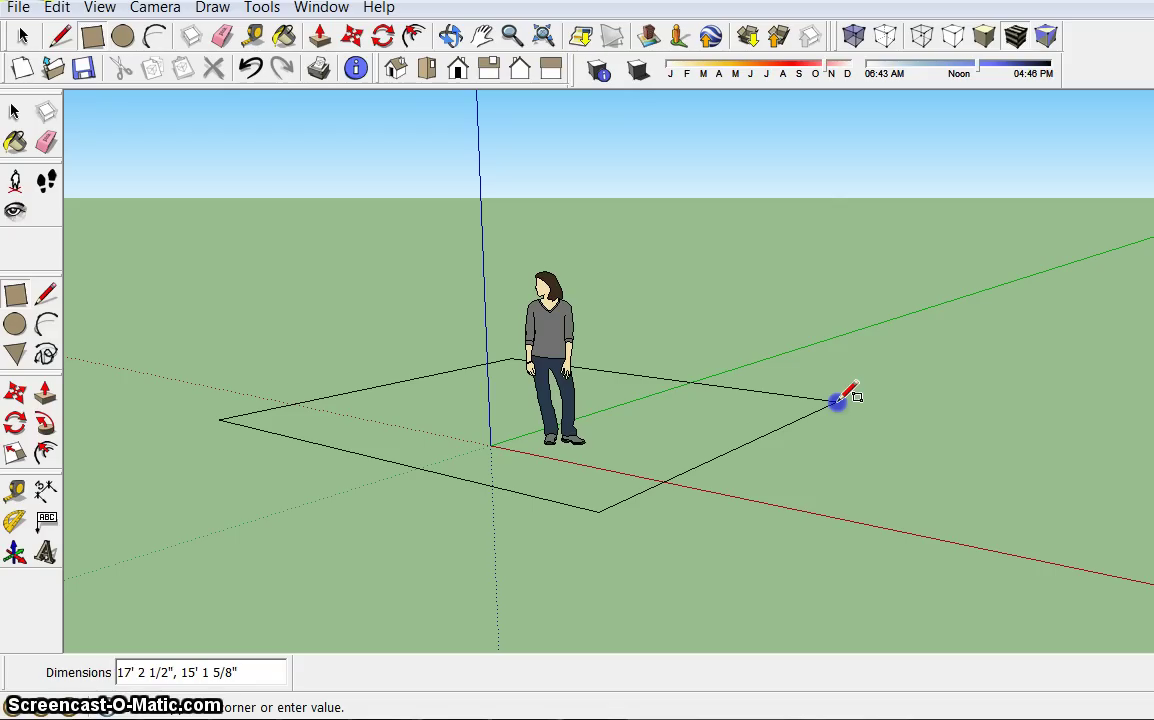
{"action": "left_click", "coordinate": [836, 401]}
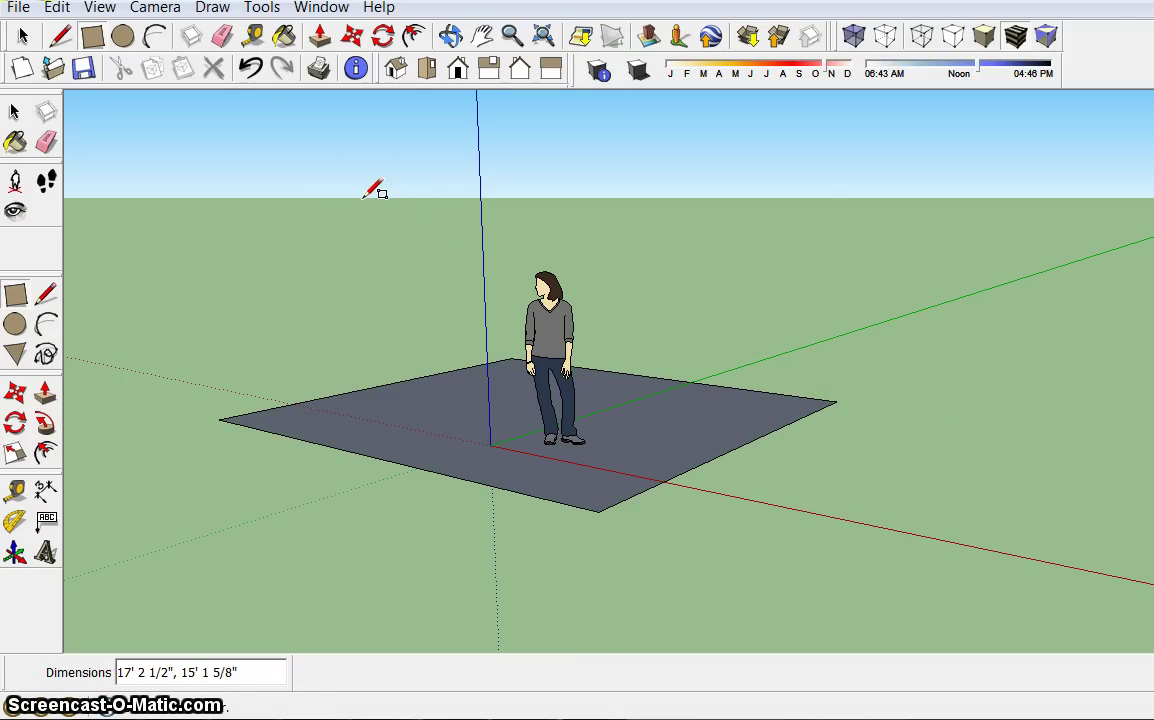
{"action": "key", "text": "ctrl+z"}
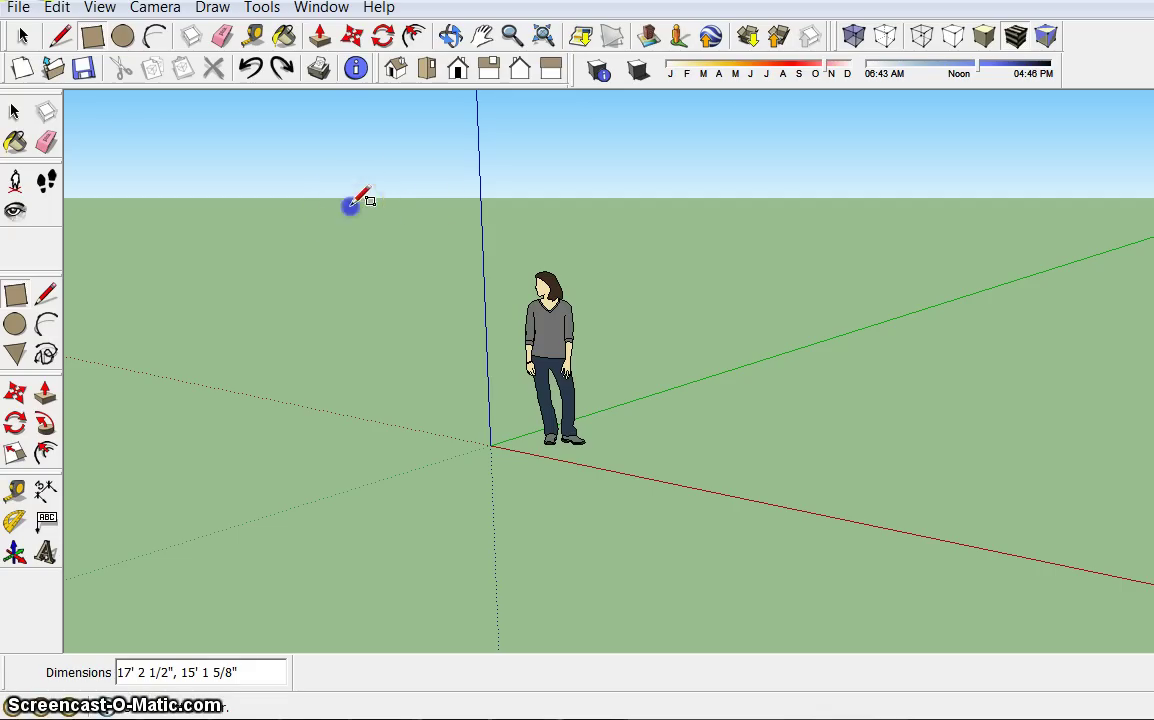
Try an upright rectangle about 6' 1 9/16" by 5' 11 1/2" beside the figure, and undo it.
{"action": "left_click", "coordinate": [350, 205]}
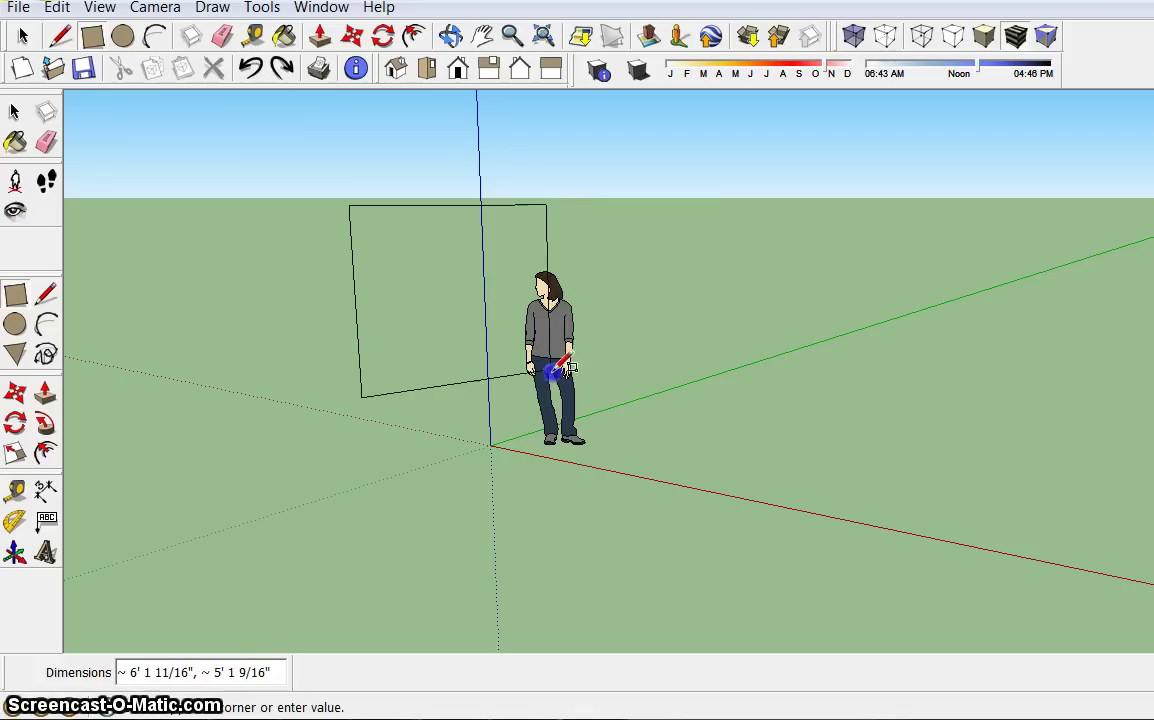
{"action": "left_click", "coordinate": [548, 400]}
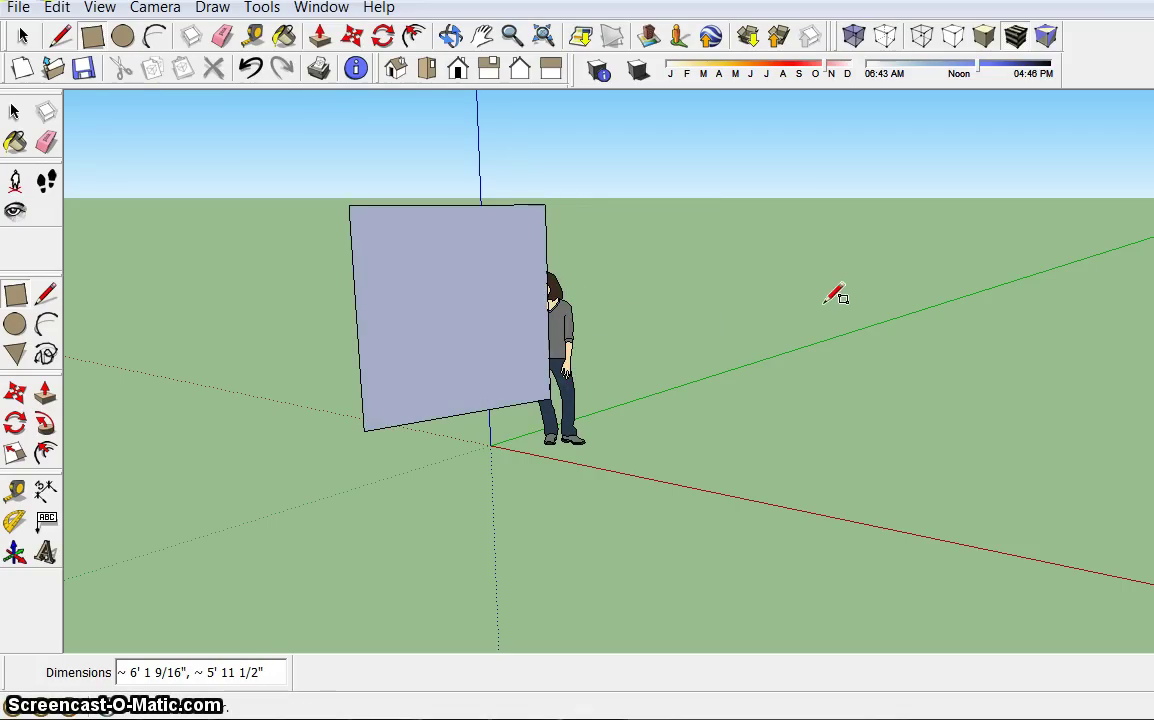
{"action": "key", "text": "ctrl+z"}
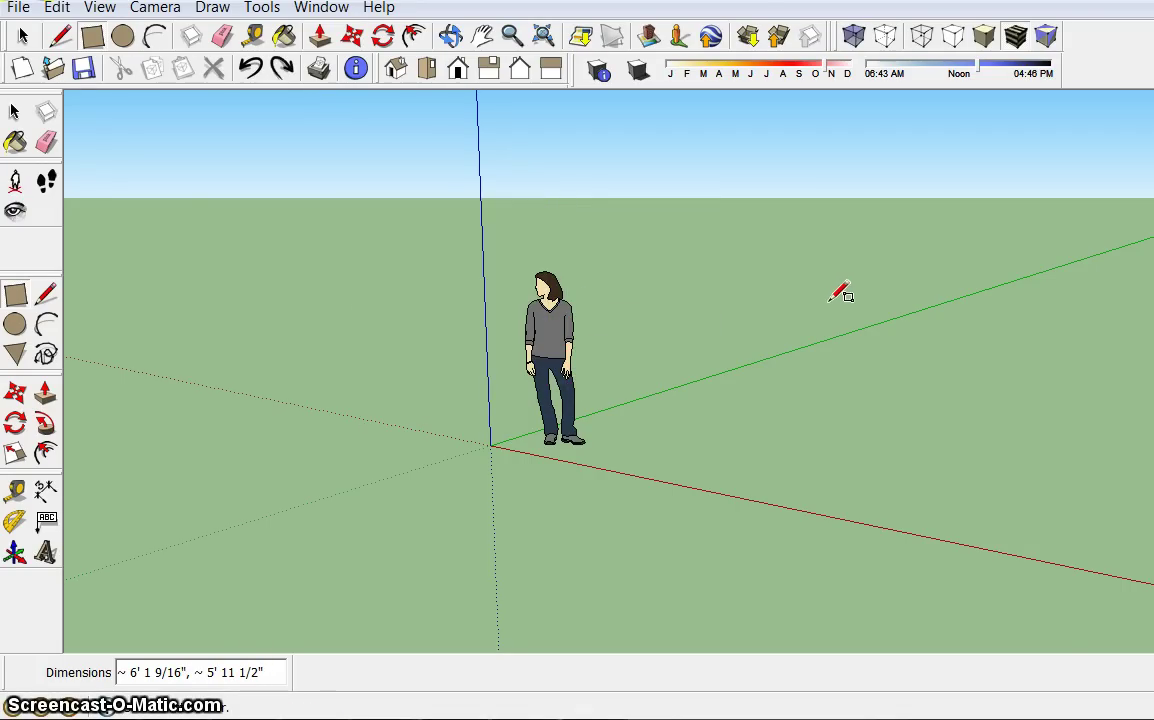
Try a ground rectangle about 21' 1 7/16" by 7' 4 5/16" in front of the red axis, and undo it.
{"action": "left_click", "coordinate": [264, 400]}
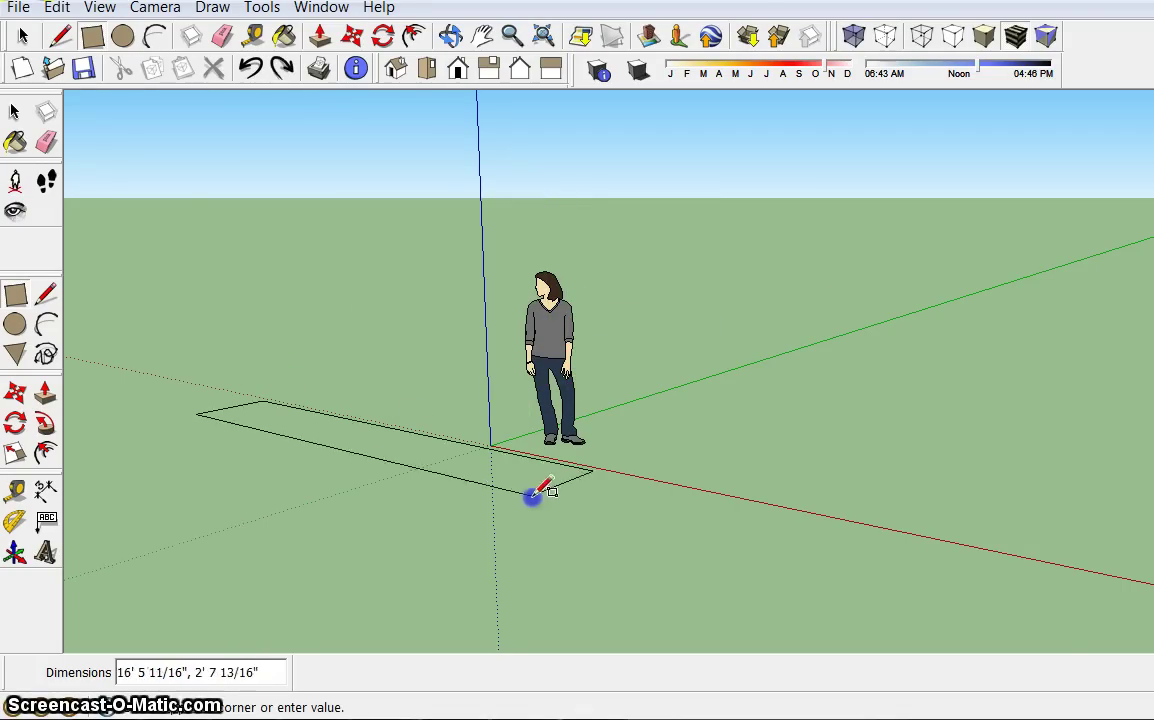
{"action": "left_click", "coordinate": [545, 603]}
{"action": "left_click", "coordinate": [799, 554]}
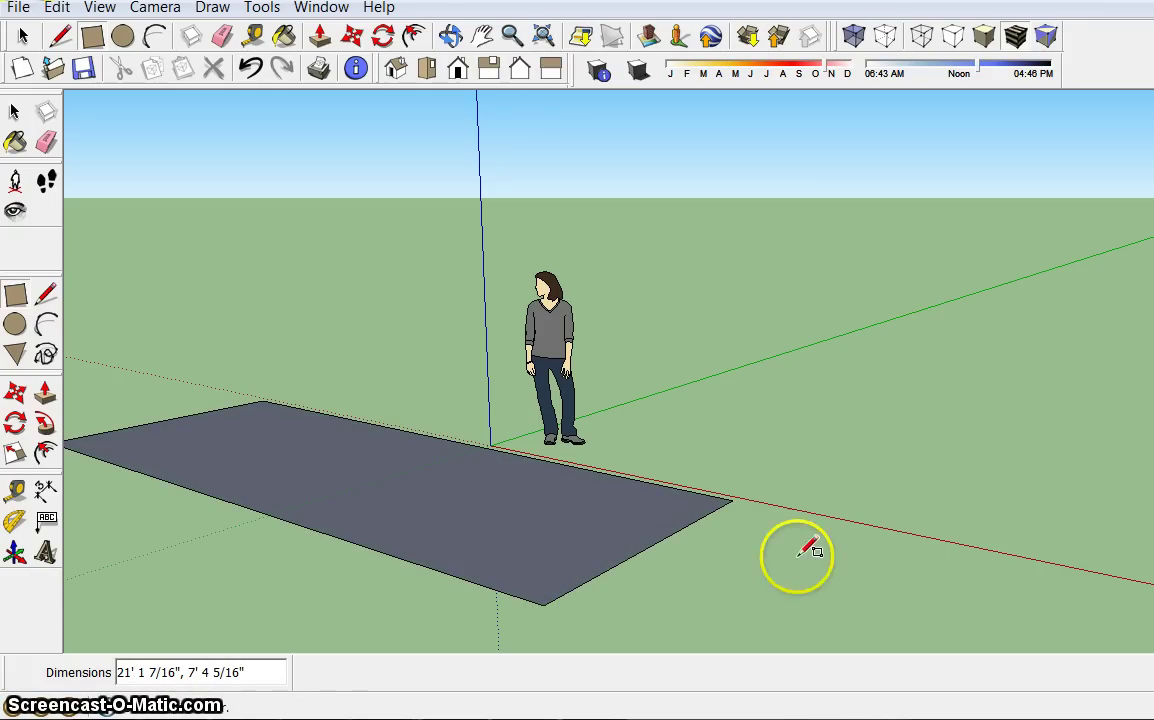
{"action": "key", "text": "ctrl+z"}
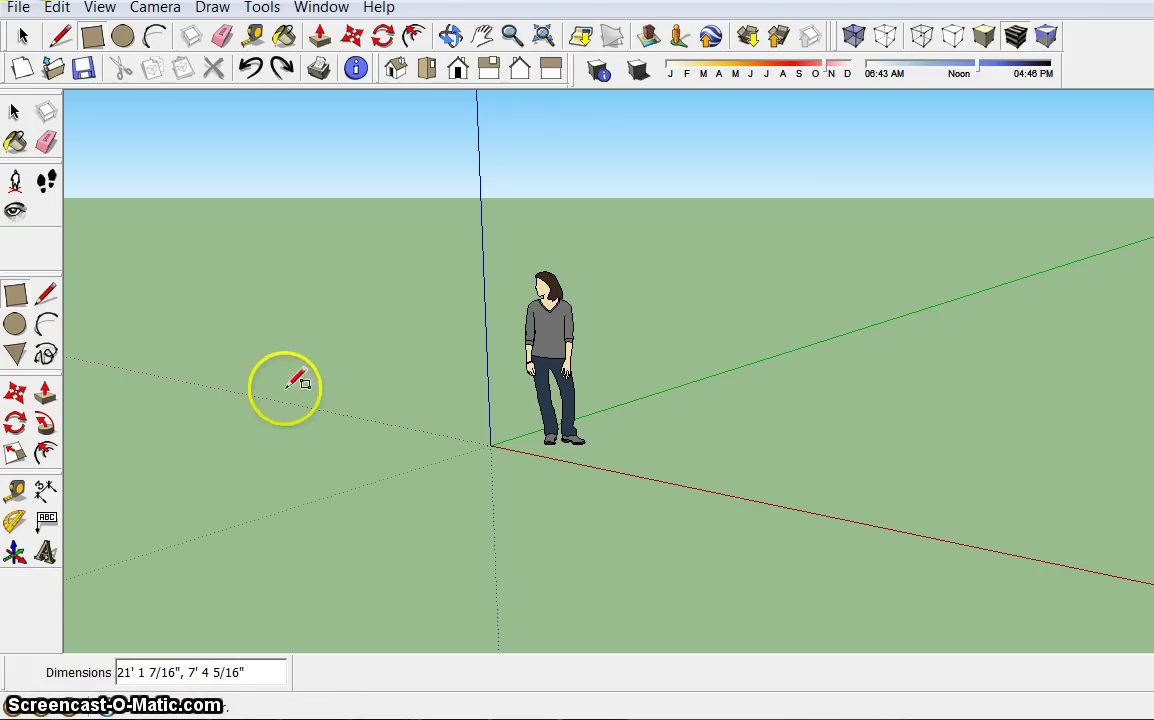
Draw a ground rectangle about 18' 5 3/8" by 13' 10 3/8" surrounding the origin and the standing figure.
{"action": "left_click", "coordinate": [245, 424]}
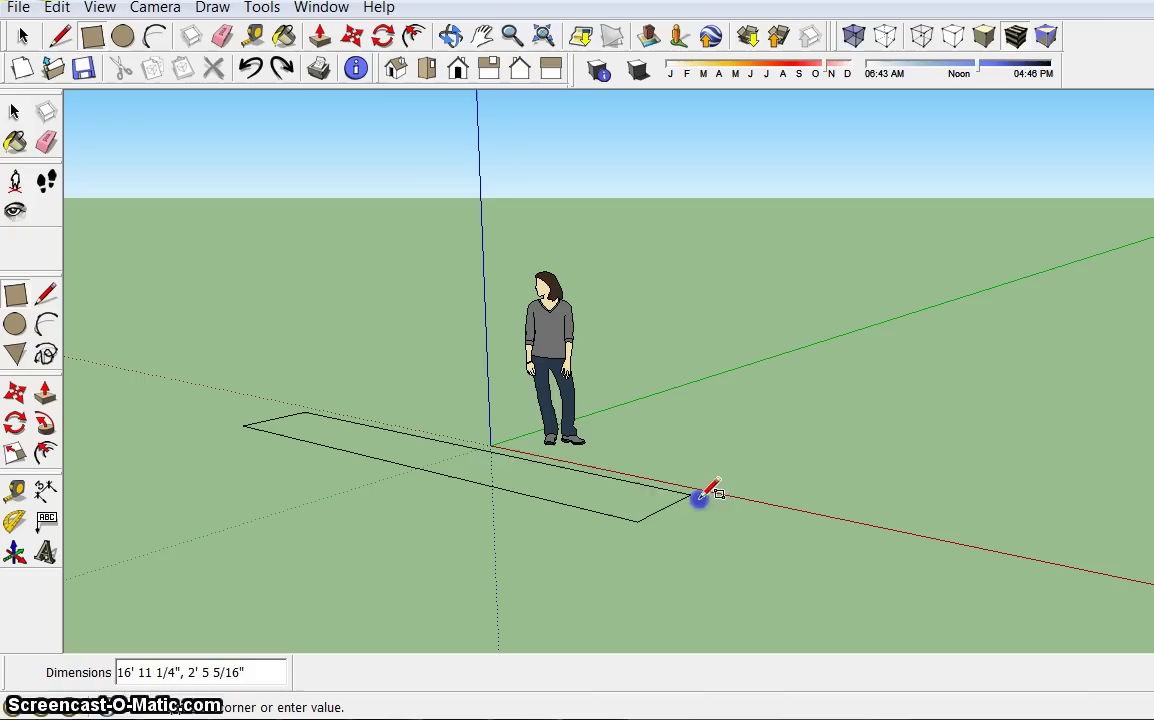
{"action": "left_click", "coordinate": [897, 414]}
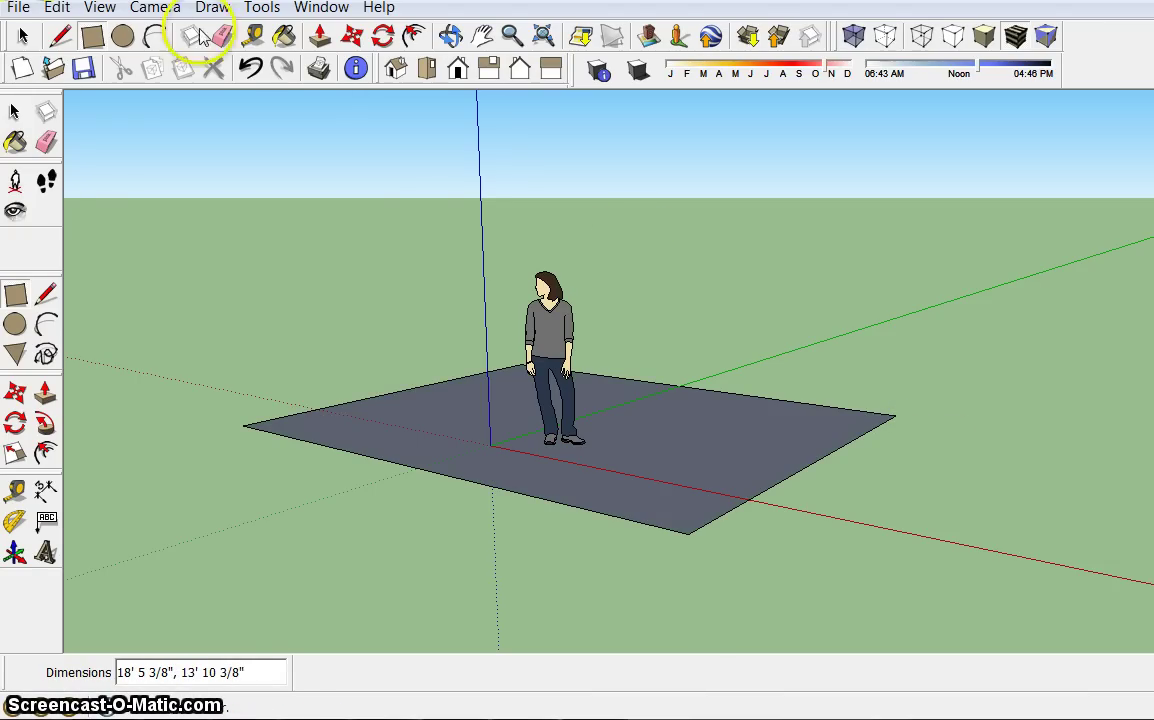
Delete the standing human figure from the model.
{"action": "left_click", "coordinate": [26, 36]}
{"action": "left_click", "coordinate": [560, 326]}
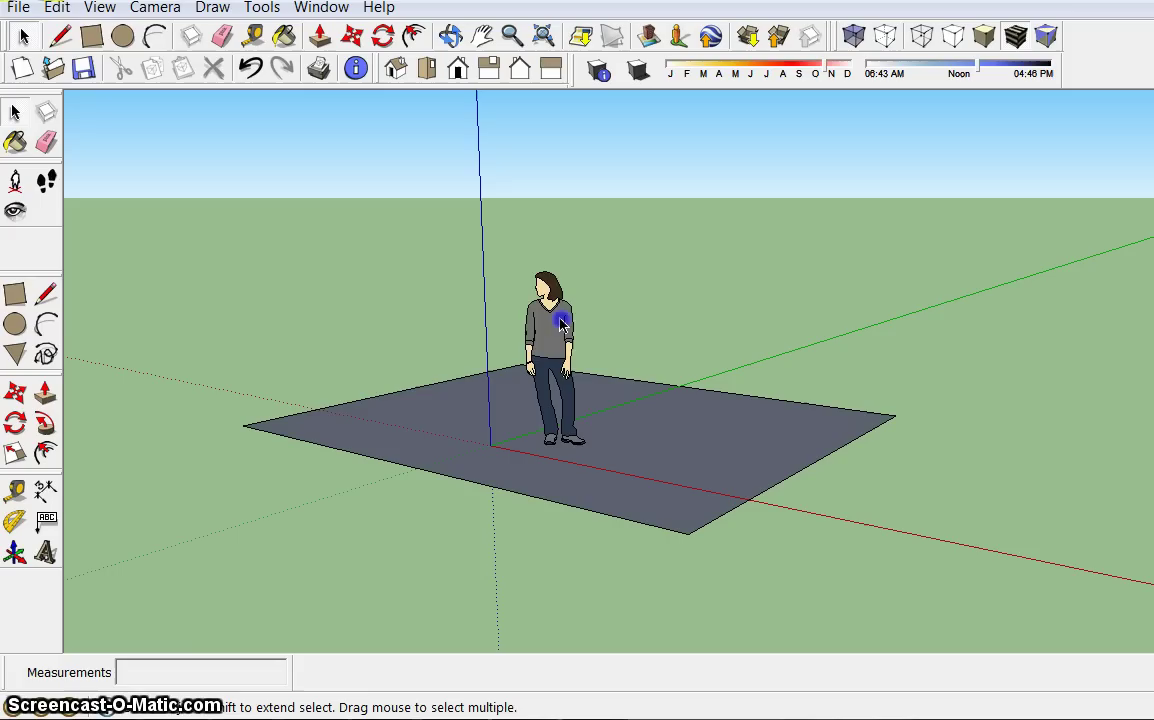
{"action": "key", "text": "Delete"}
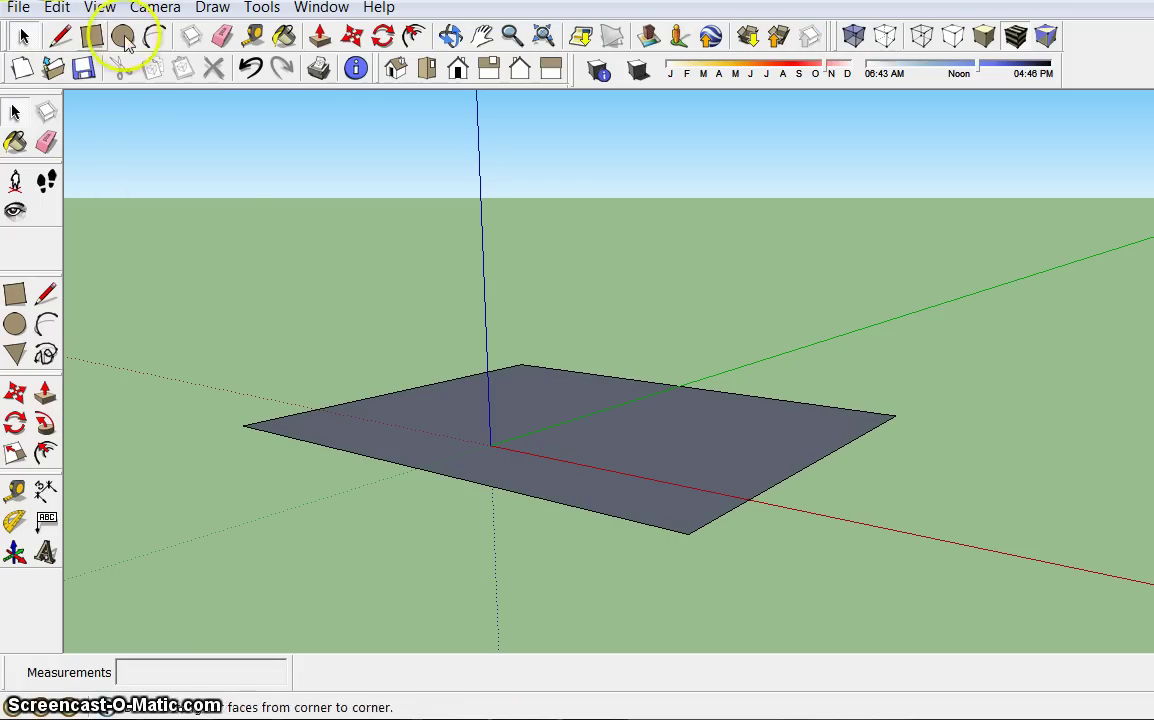
Extrude the rectangle upward about 5' 6 1/2" with Push/Pull to form a box, and clear the selection.
{"action": "left_click", "coordinate": [323, 38]}
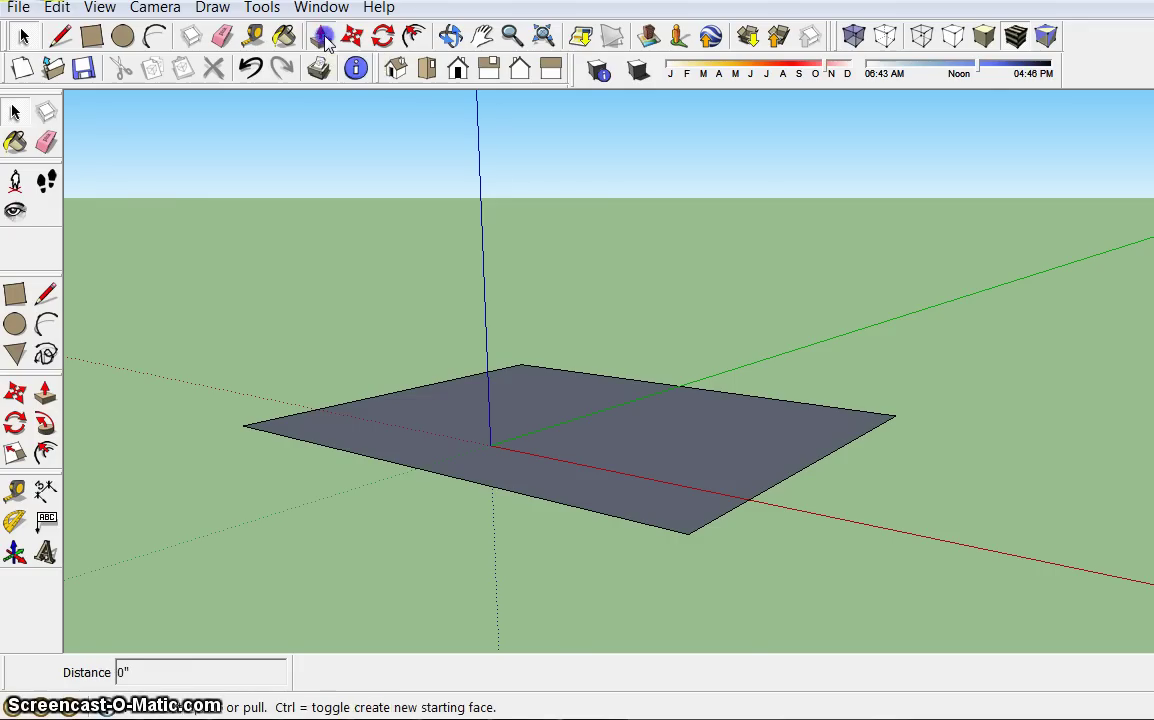
{"action": "left_click", "coordinate": [533, 440]}
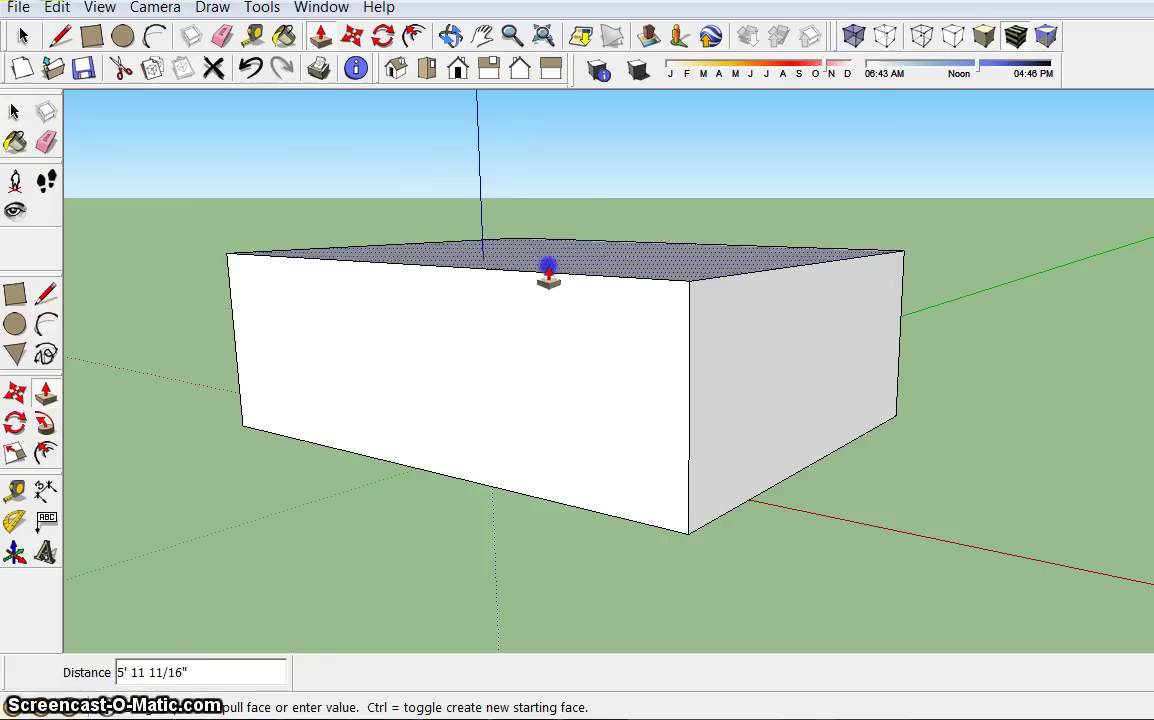
{"action": "left_click", "coordinate": [548, 277]}
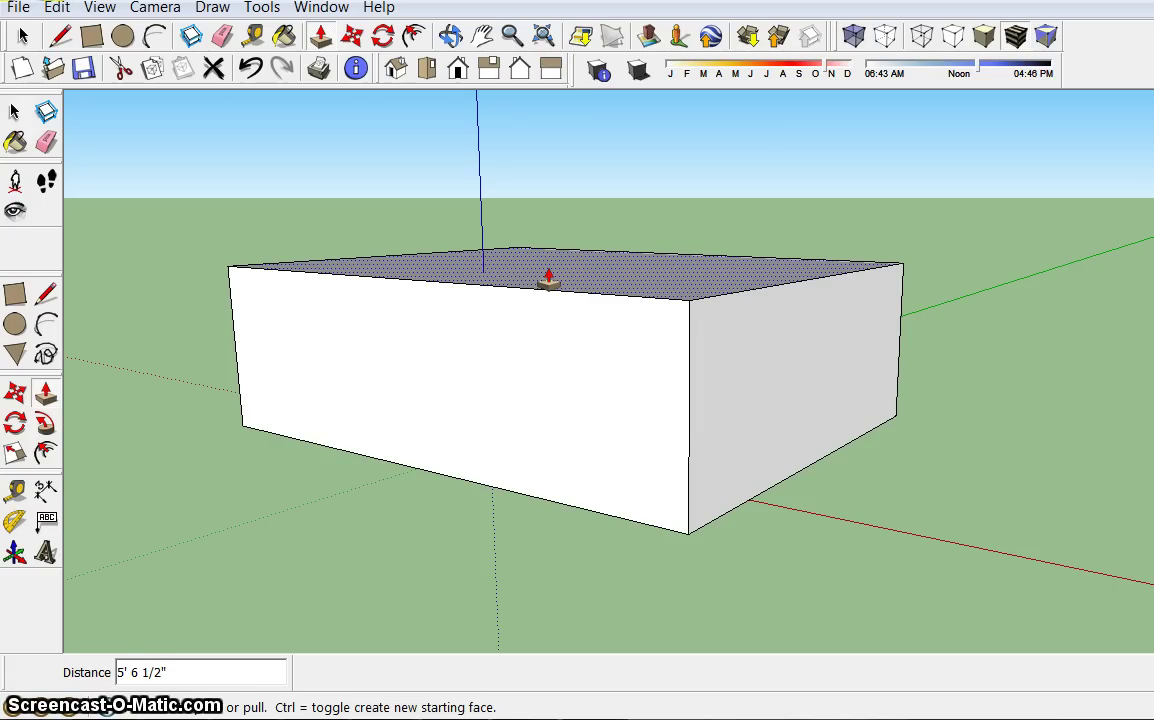
{"action": "left_click", "coordinate": [520, 266]}
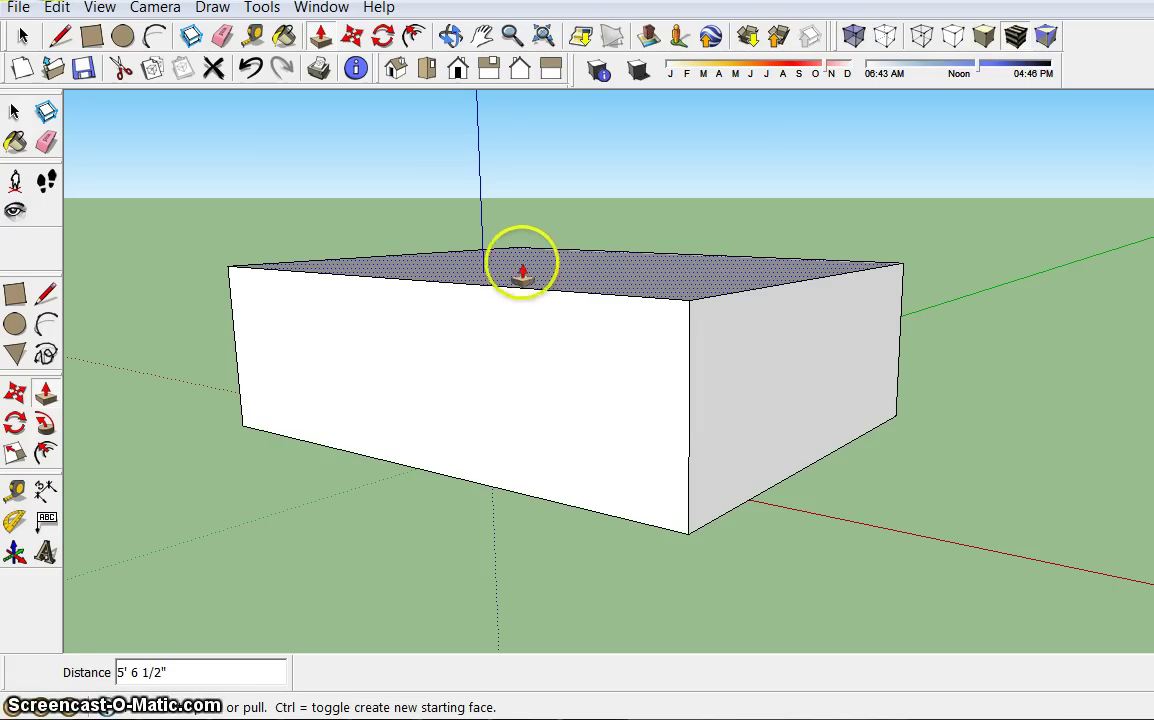
{"action": "left_click", "coordinate": [480, 250]}
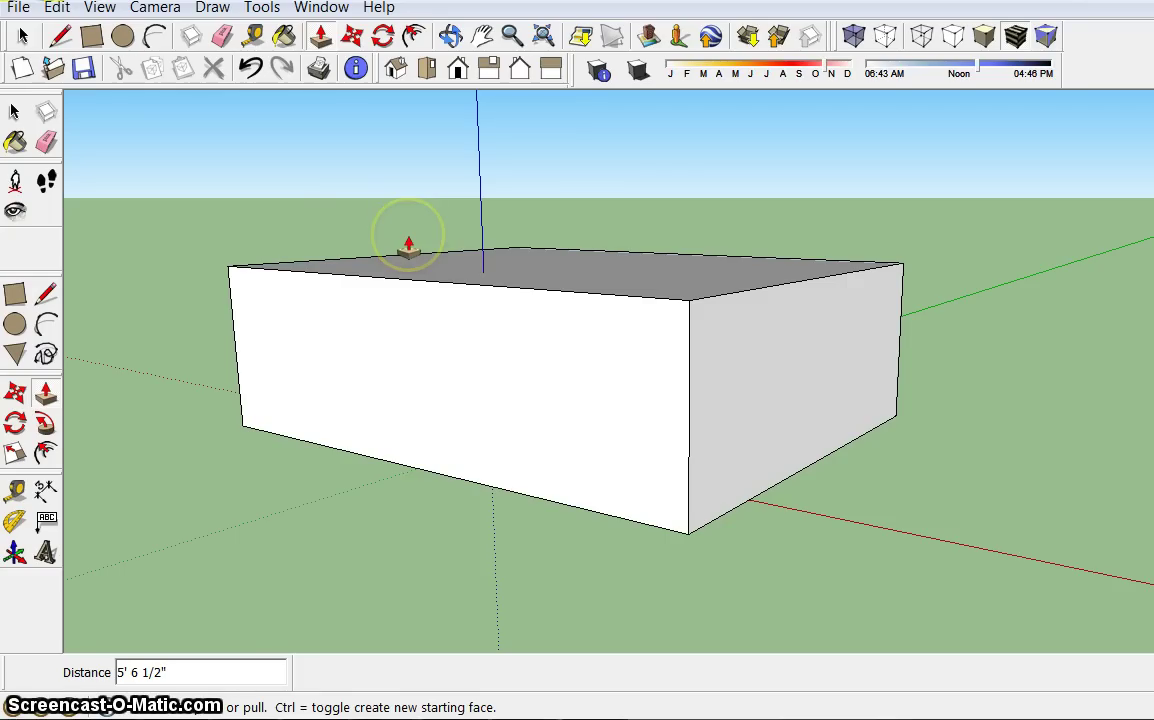
Measure the box's height along its front-left vertical edge with the Tape Measure.
{"action": "left_click", "coordinate": [253, 38]}
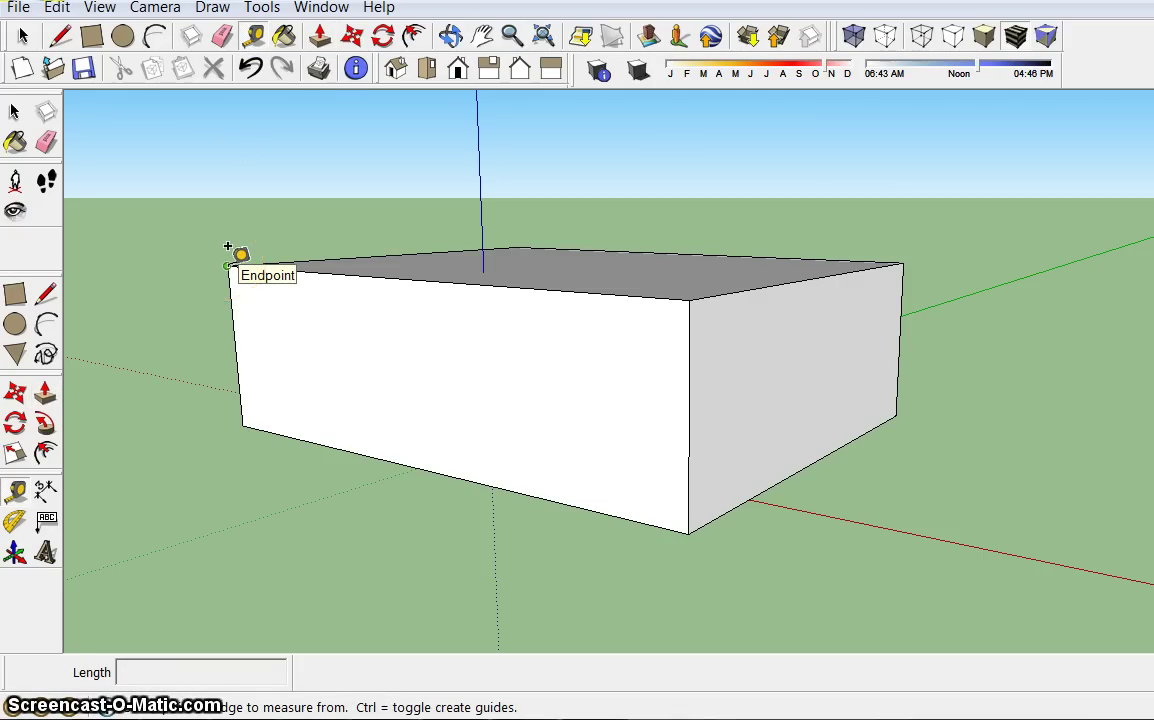
{"action": "left_click_drag", "start_coordinate": [228, 264], "coordinate": [249, 421]}
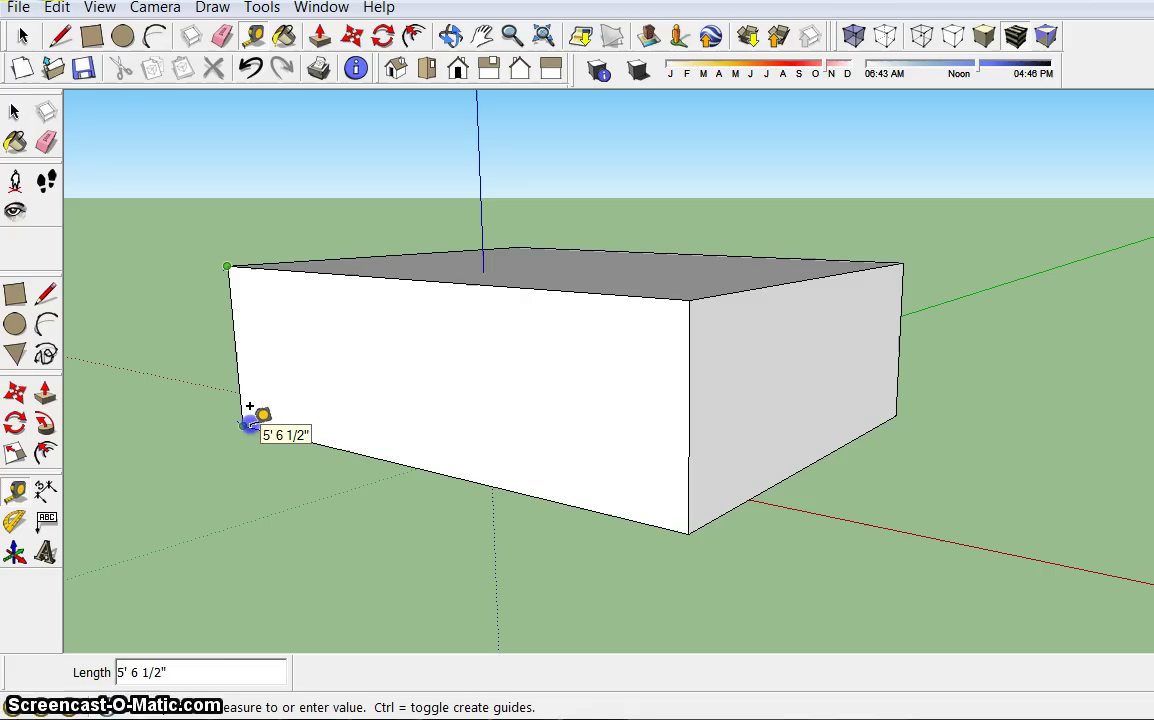
{"action": "left_click_drag", "start_coordinate": [249, 421], "coordinate": [249, 421]}
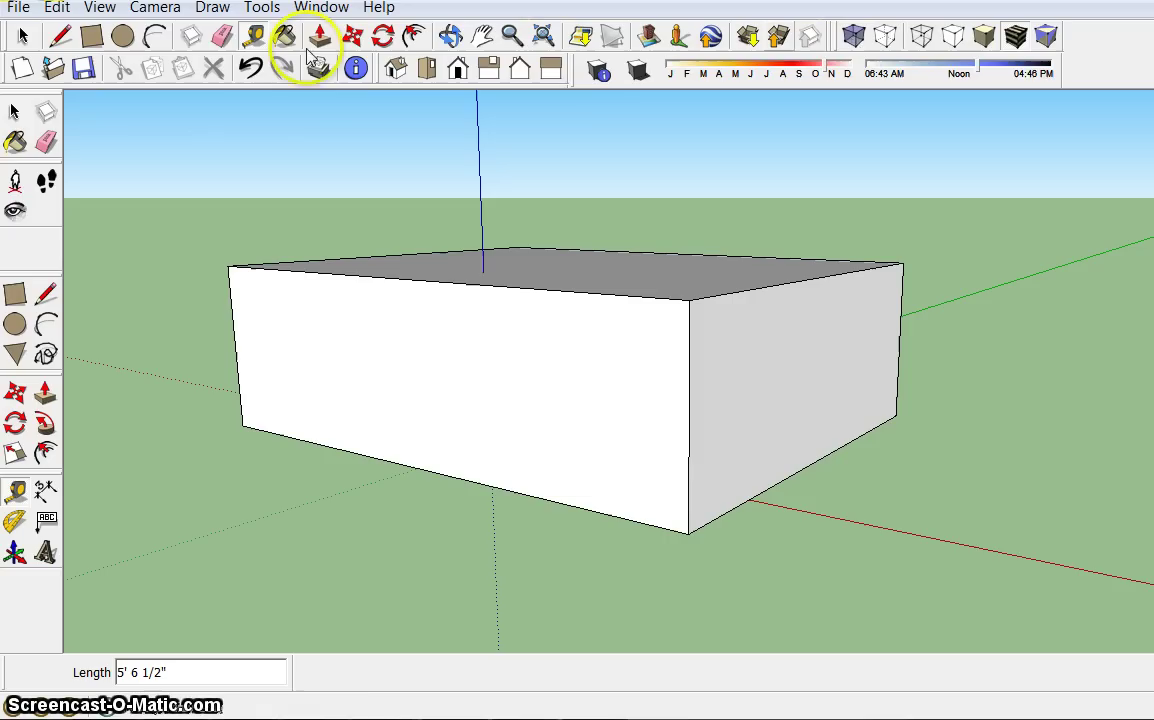
Hide the Measurements toolbar and show it again.
{"action": "left_click", "coordinate": [97, 8]}
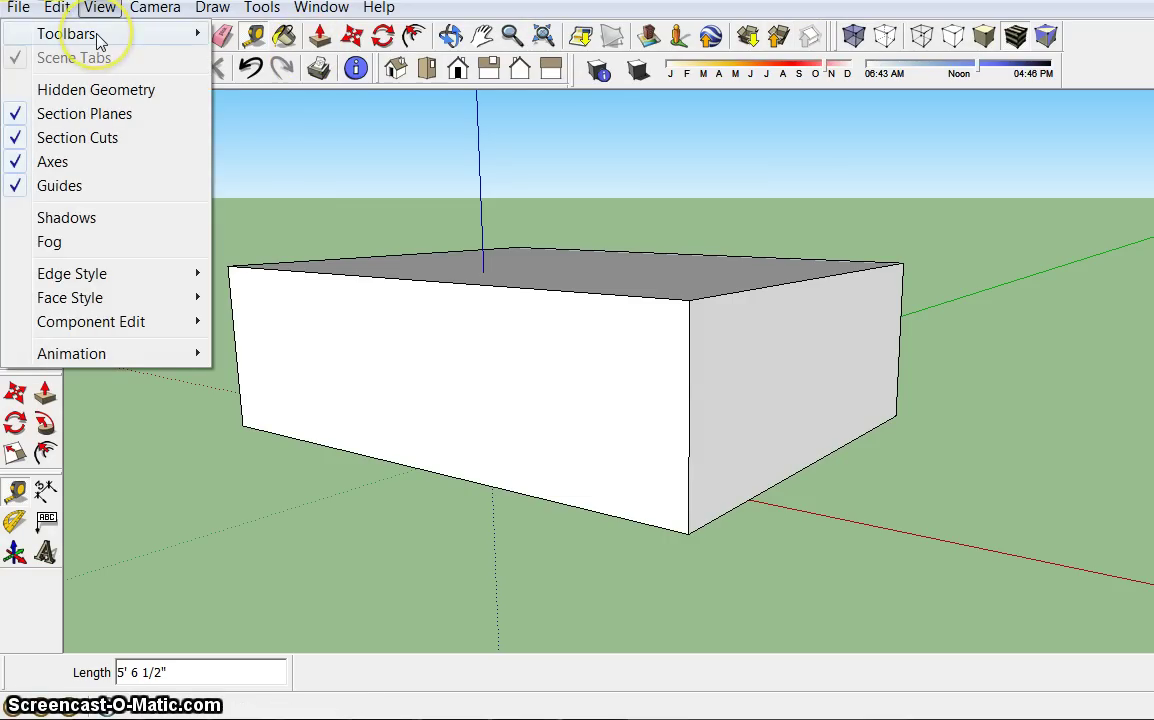
{"action": "mouse_move", "coordinate": [98, 40]}
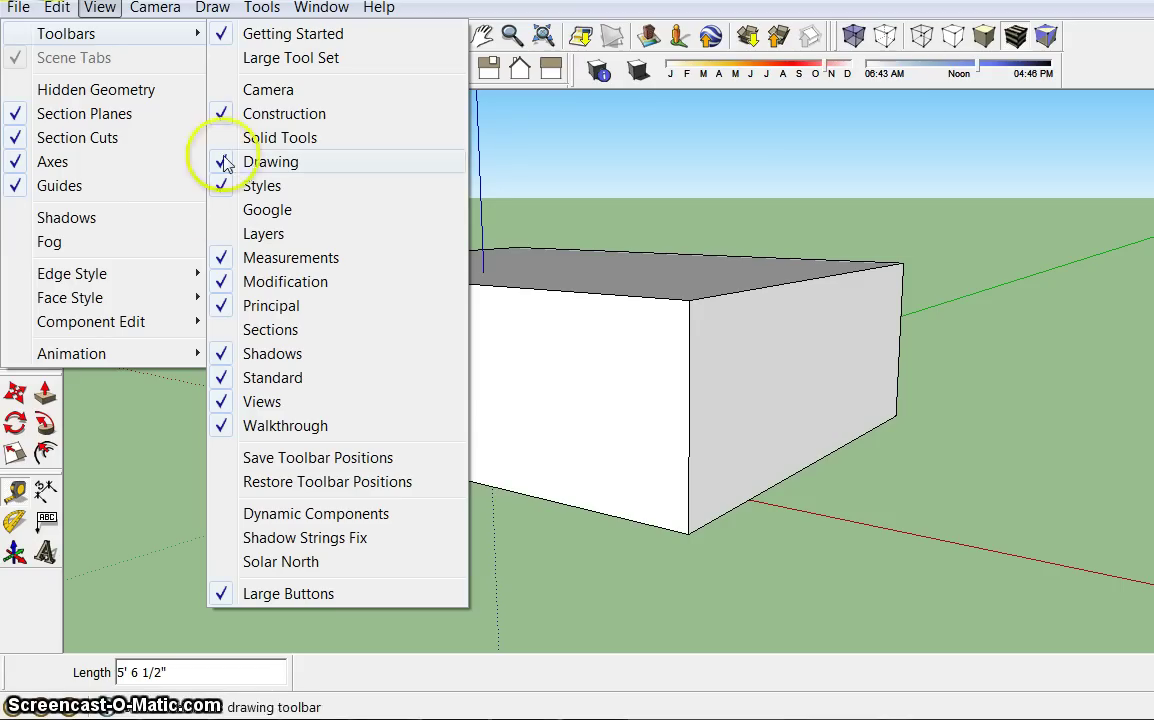
{"action": "left_click", "coordinate": [237, 257]}
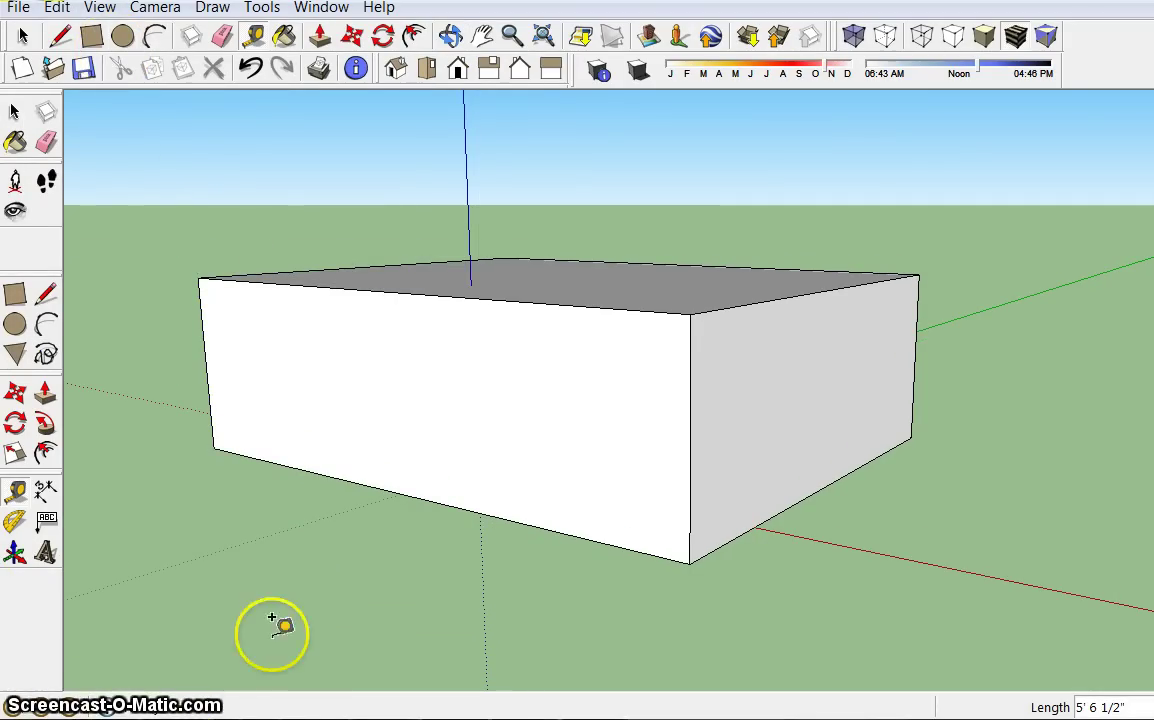
{"action": "left_click", "coordinate": [104, 12]}
{"action": "mouse_move", "coordinate": [100, 37]}
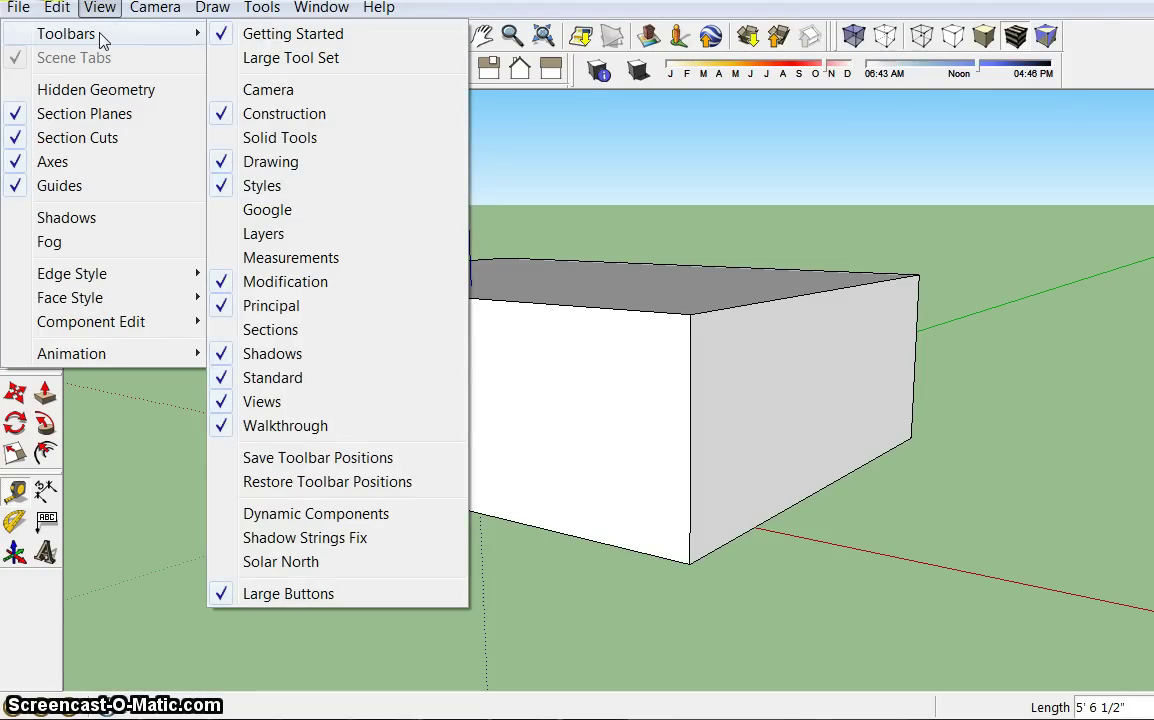
{"action": "left_click", "coordinate": [368, 258]}
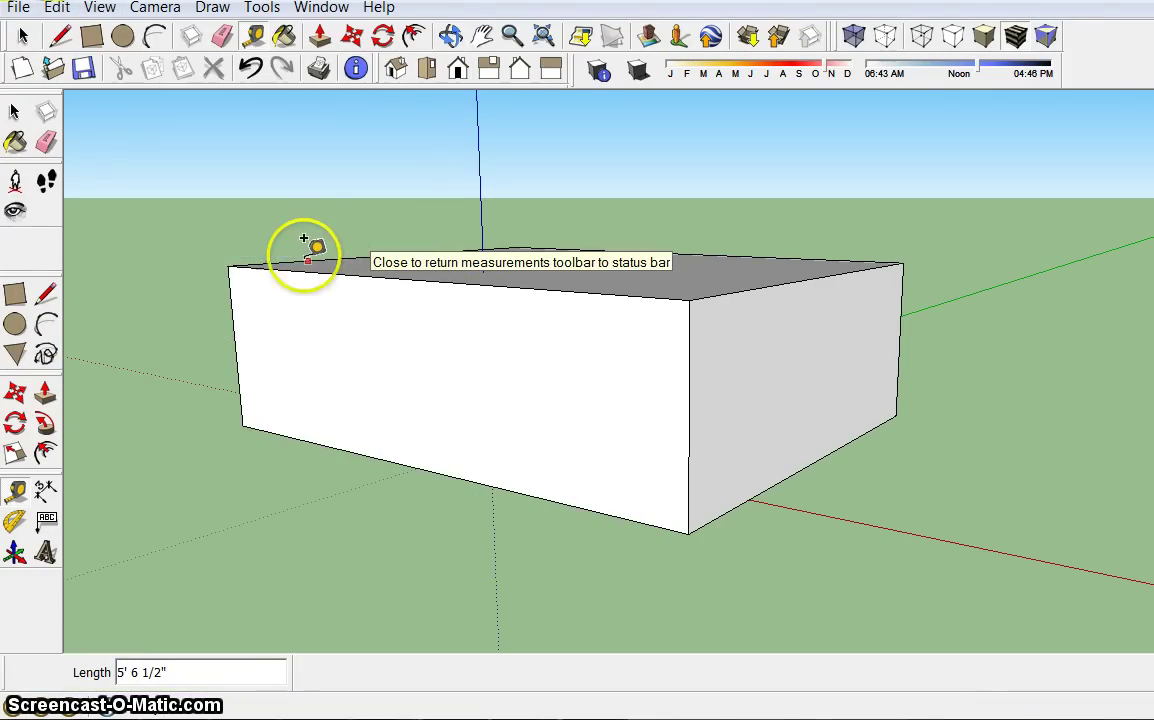
Place a vertical Tape Measure guide at the box's upper front-left corner, and delete the box together with the guide.
{"action": "left_click", "coordinate": [228, 266]}
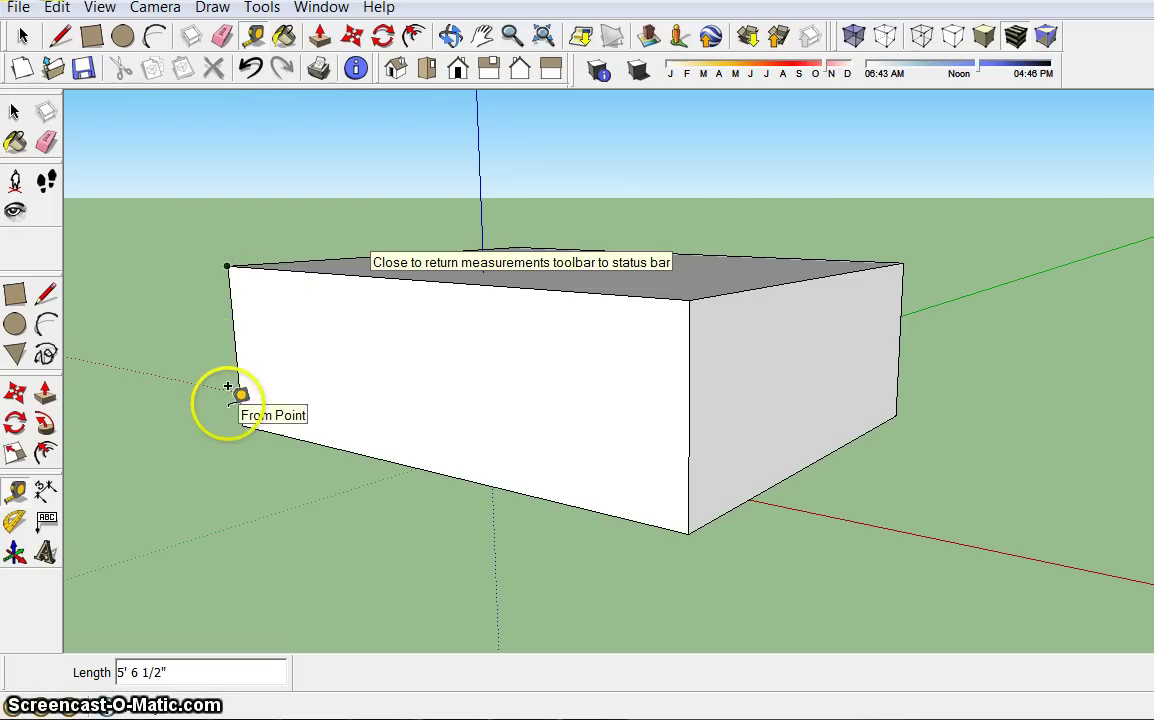
{"action": "left_click", "coordinate": [228, 388]}
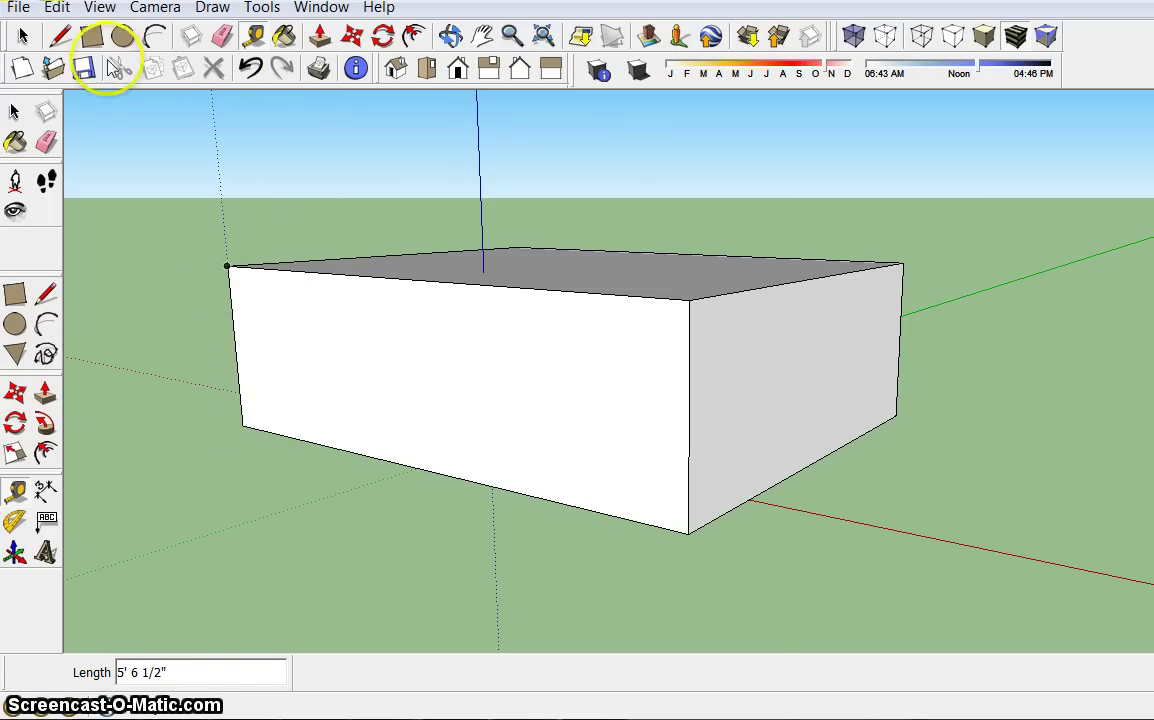
{"action": "left_click", "coordinate": [25, 37]}
{"action": "left_click_drag", "start_coordinate": [185, 196], "coordinate": [949, 555]}
{"action": "key", "text": "Delete"}
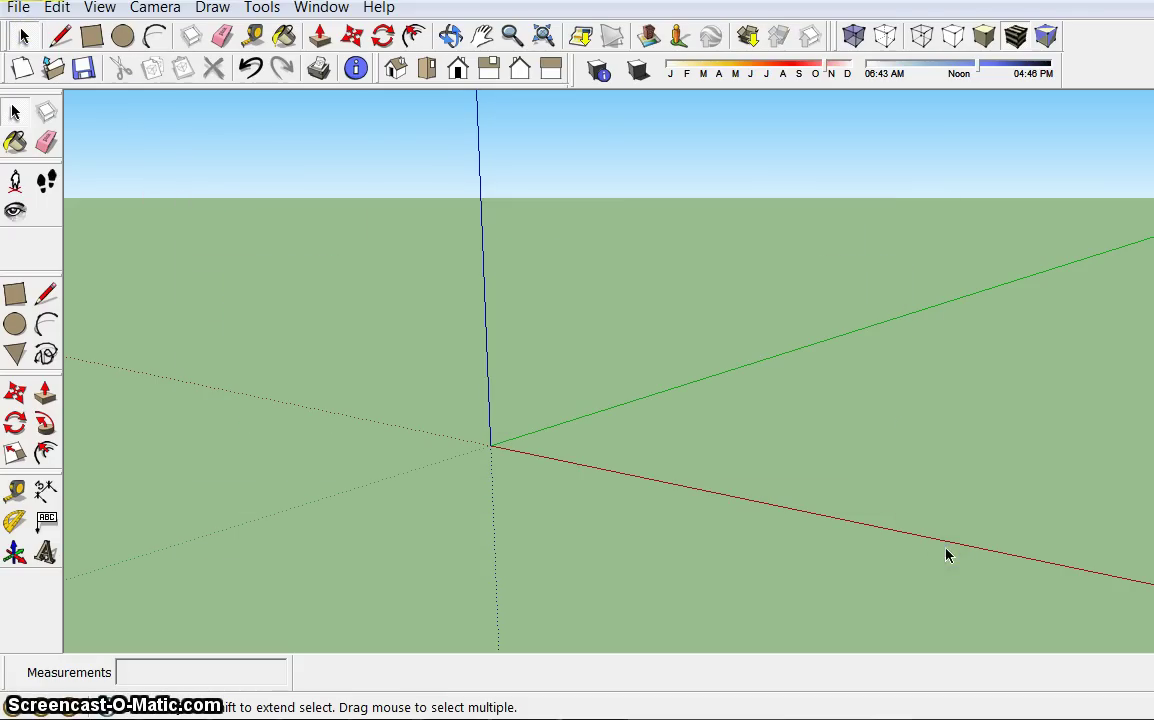
Draw a straight line on the ground in front of the origin and set its length to 12'.
{"action": "left_click", "coordinate": [62, 38]}
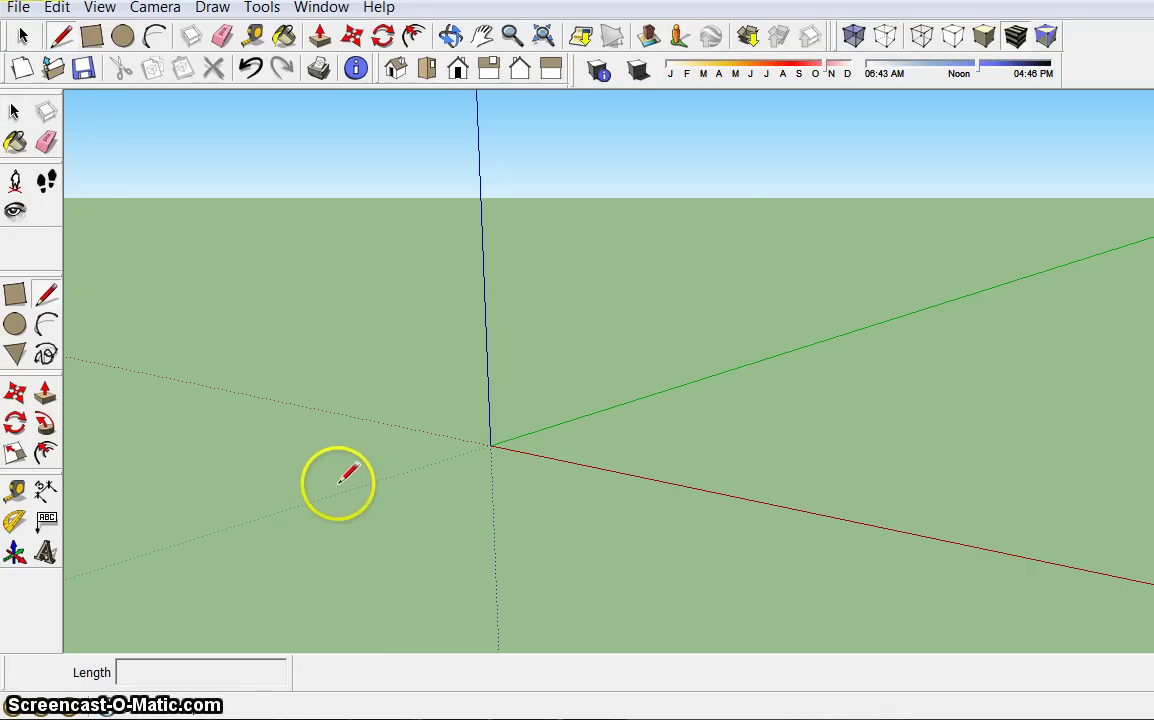
{"action": "left_click", "coordinate": [268, 455]}
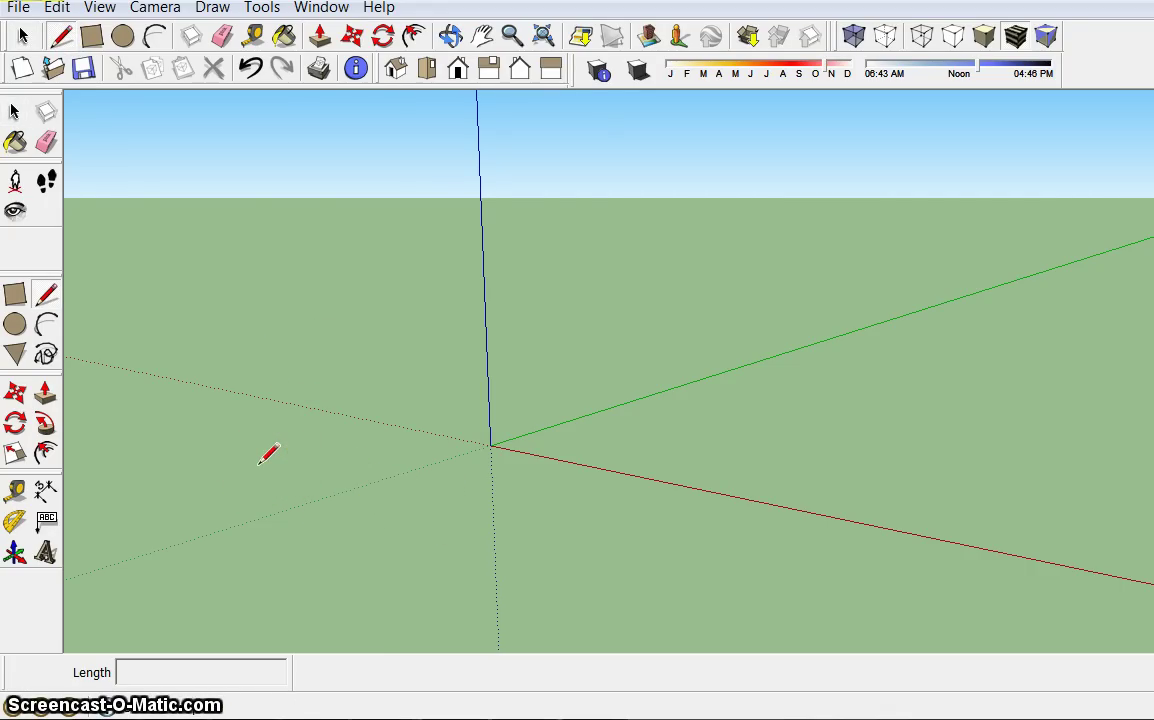
{"action": "left_click", "coordinate": [259, 464]}
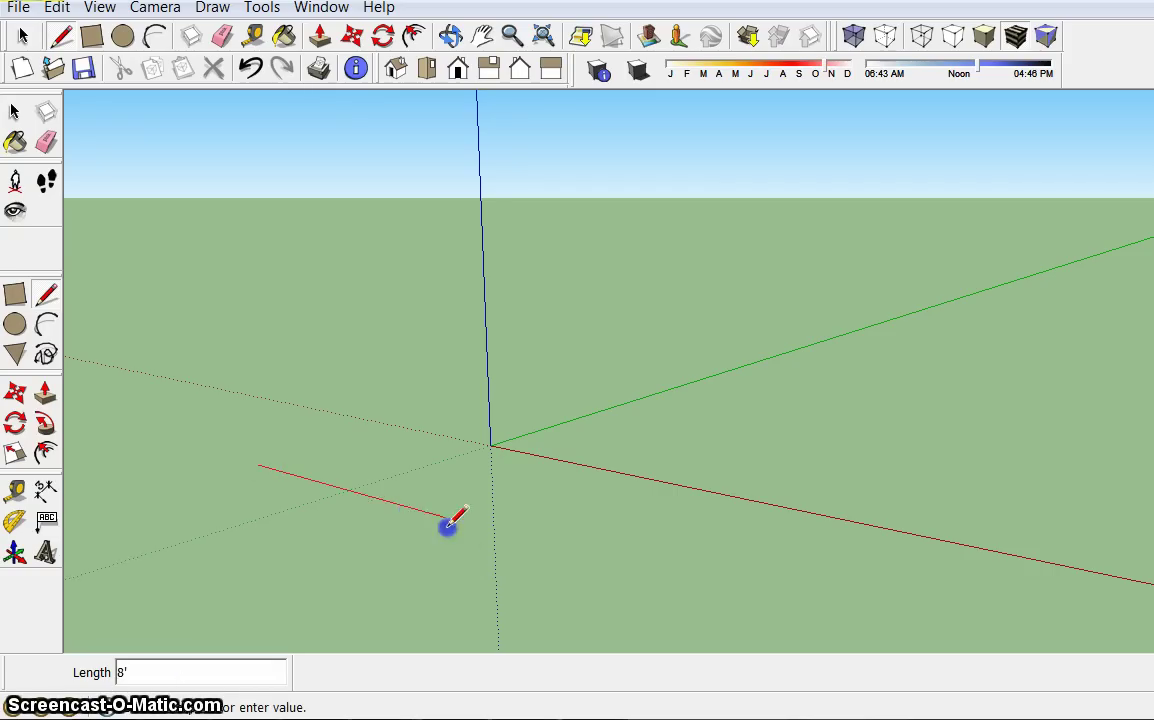
{"action": "left_click", "coordinate": [570, 567]}
{"action": "key", "text": "Escape"}
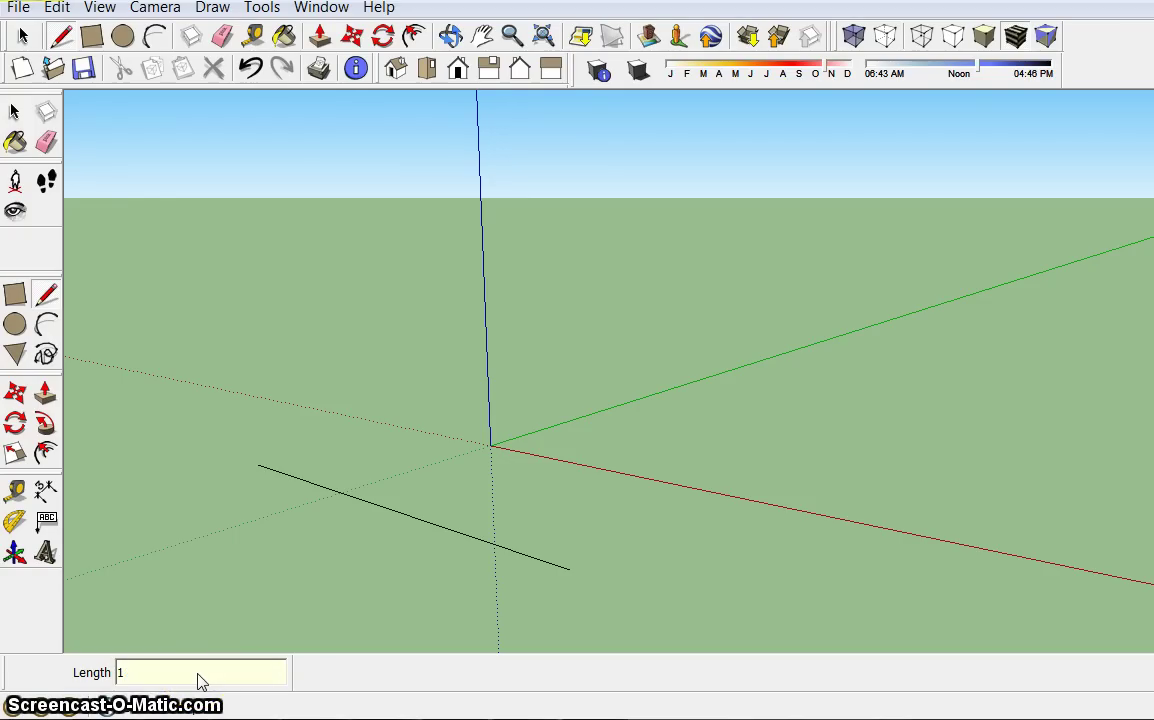
{"action": "type", "text": "2"}
{"action": "left_click", "coordinate": [134, 668]}
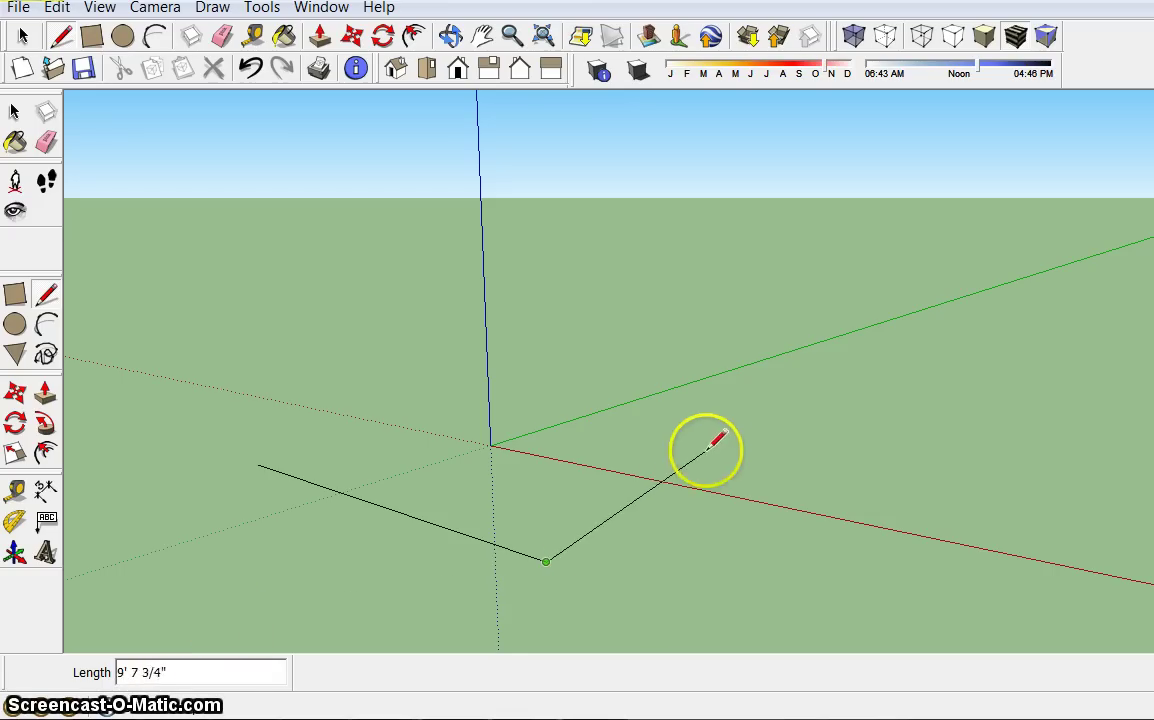
Draw a second ground line about 8' 3 3/8" long from the first line's near end across the red axis.
{"action": "left_click", "coordinate": [735, 467]}
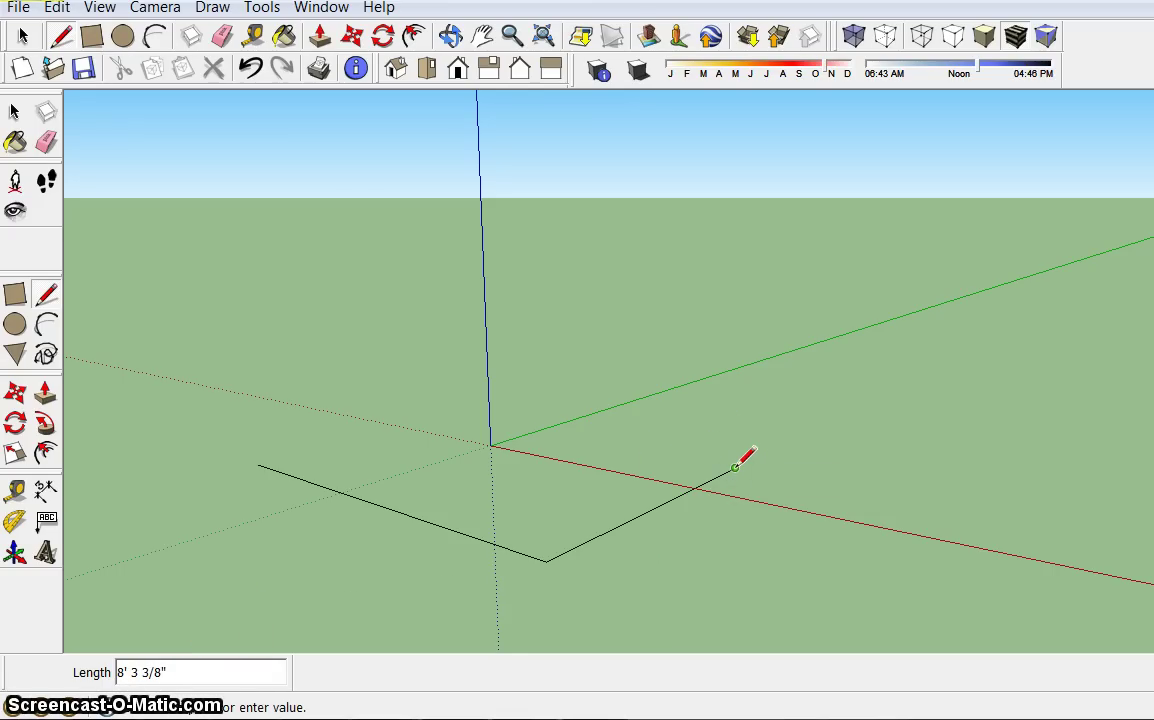